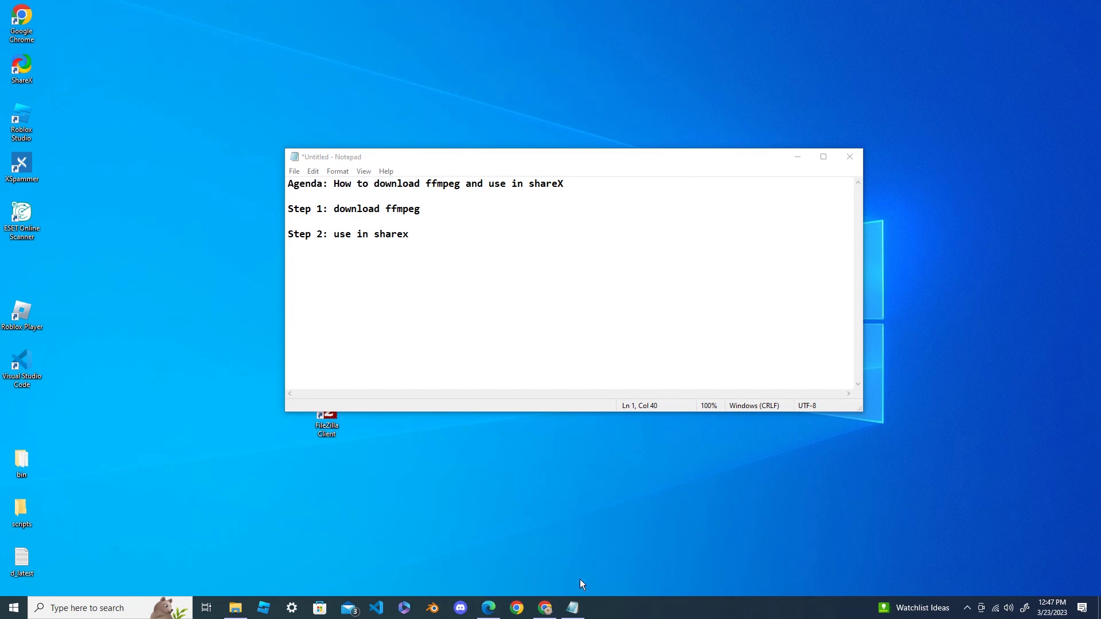
Reload ffmpeg.org, go to its Download page, and reveal the Windows EXE build links
click(489, 608)
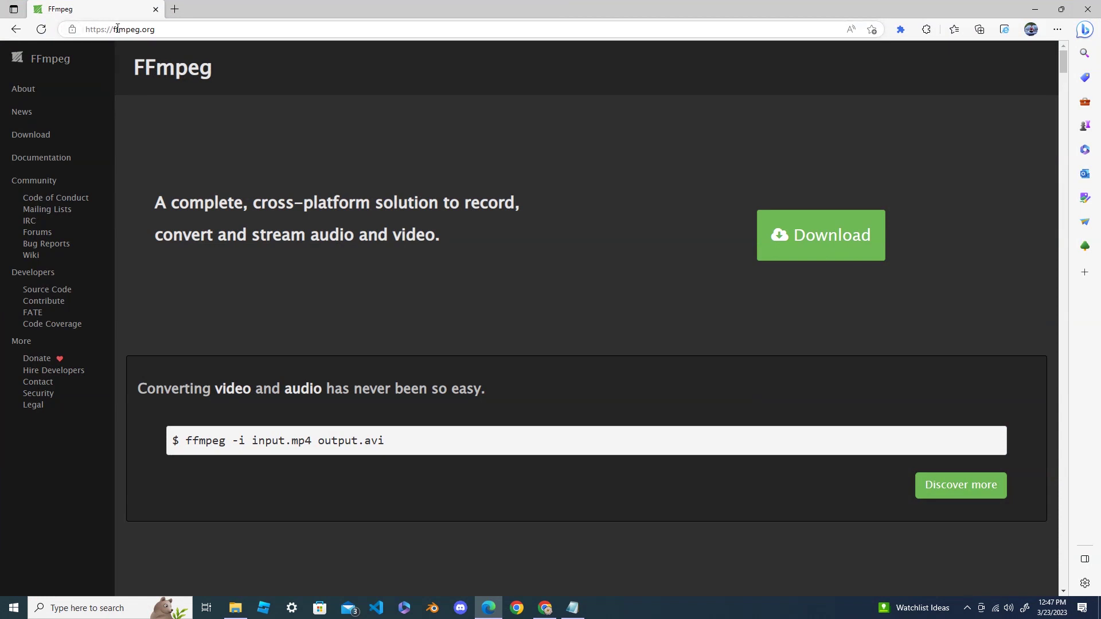
click(147, 29)
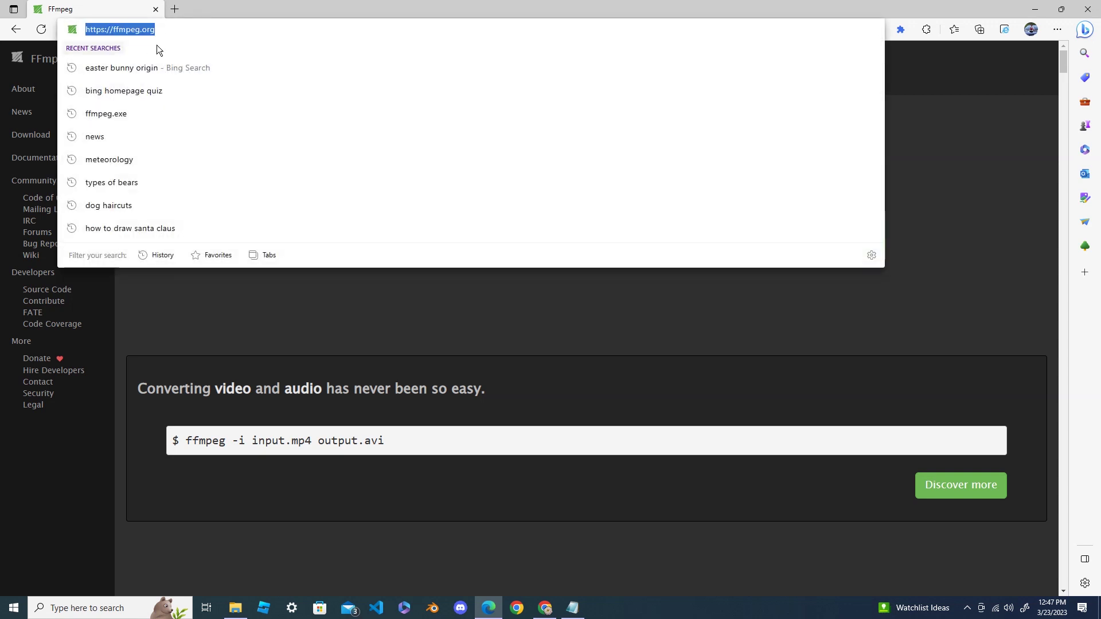
key(Return)
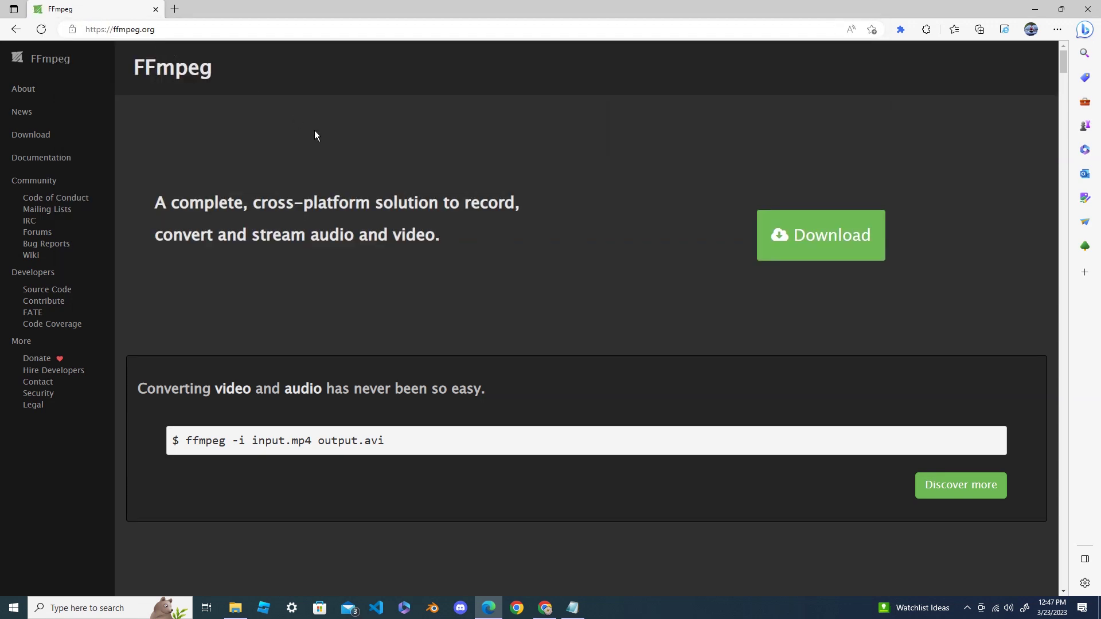
click(838, 247)
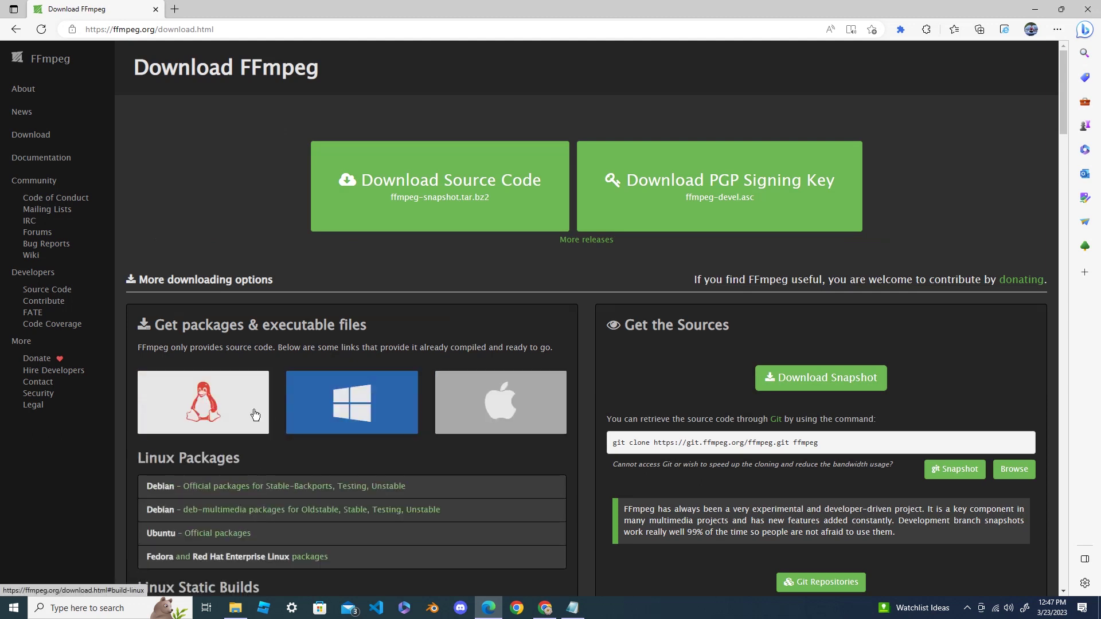
mouse_move(352, 404)
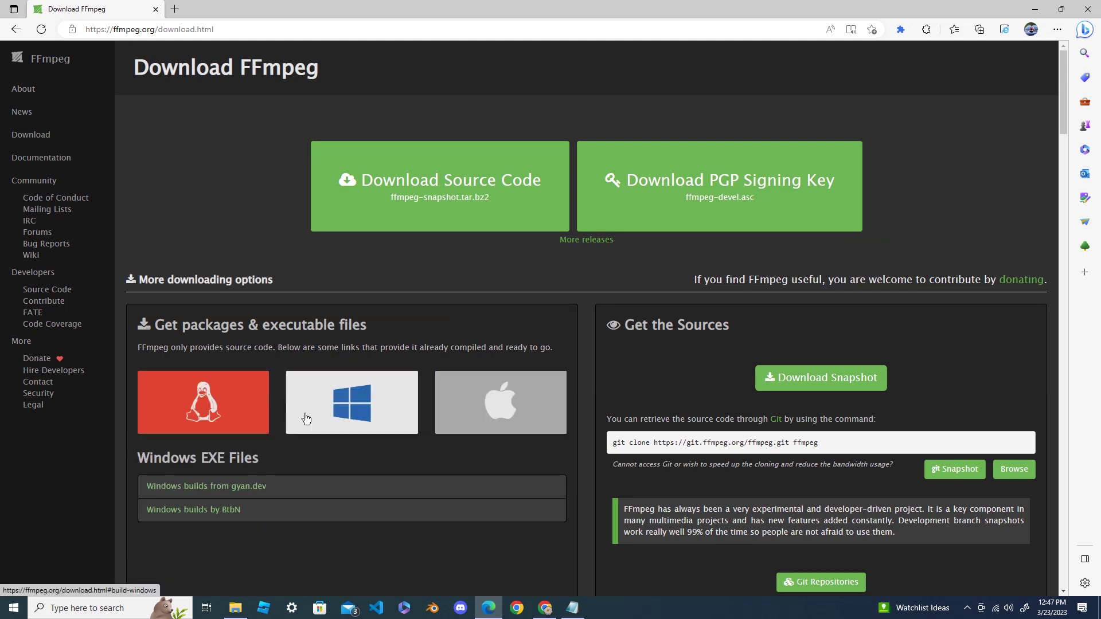
scroll(358, 409, down, 2)
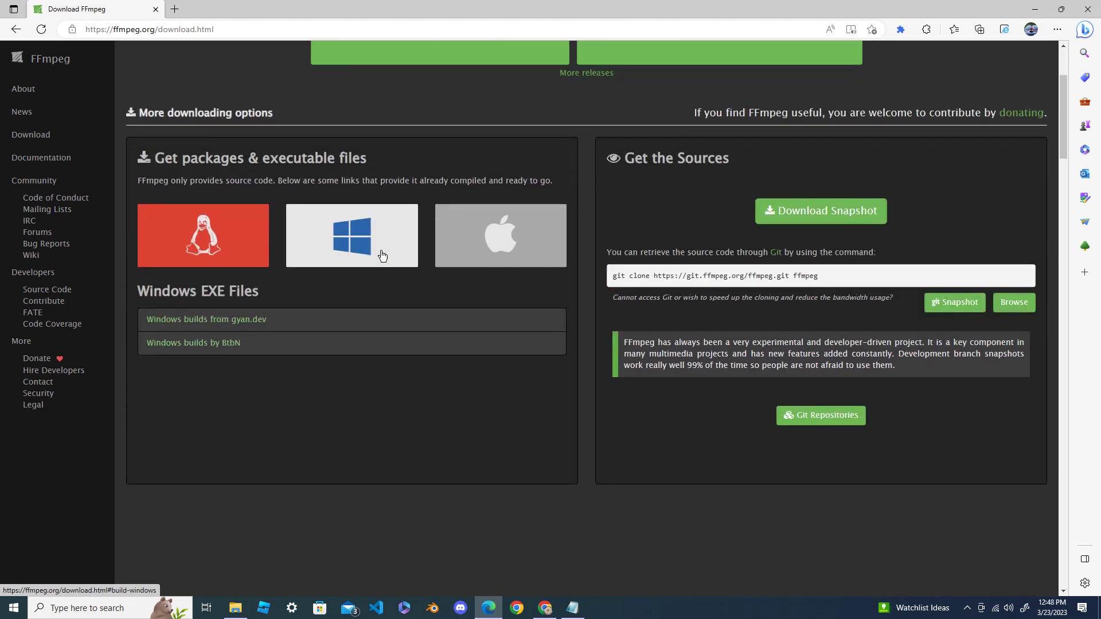
click(351, 232)
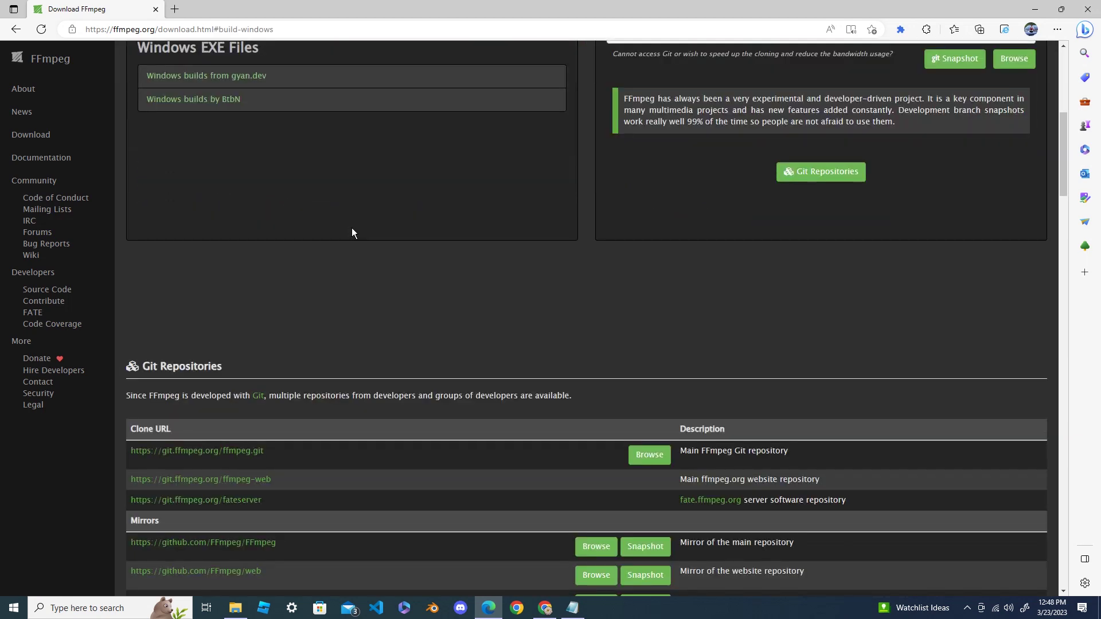
scroll(347, 293, up, 2)
scroll(244, 362, up, 2)
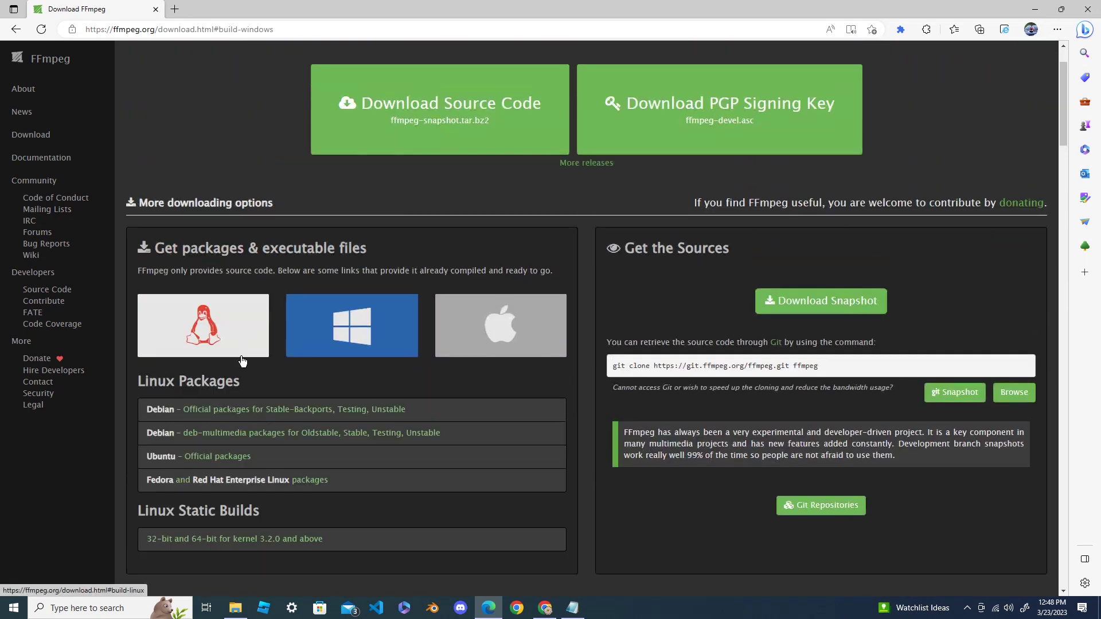
scroll(275, 349, down, 2)
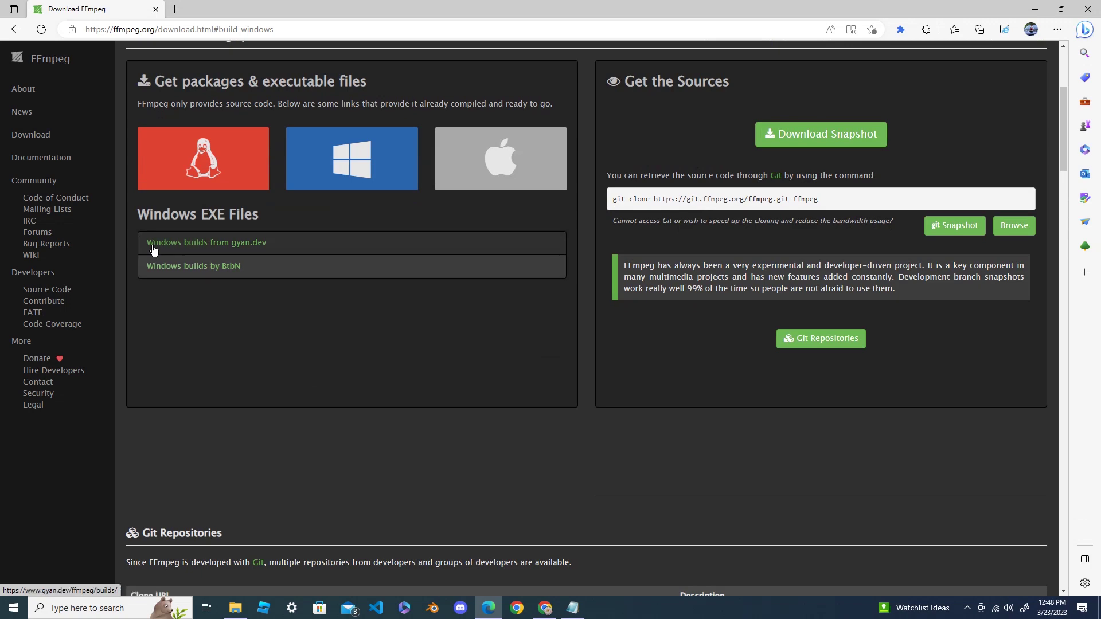
Open the gyan.dev Windows builds page and download the git master ffmpeg-git-full.7z archive
click(256, 245)
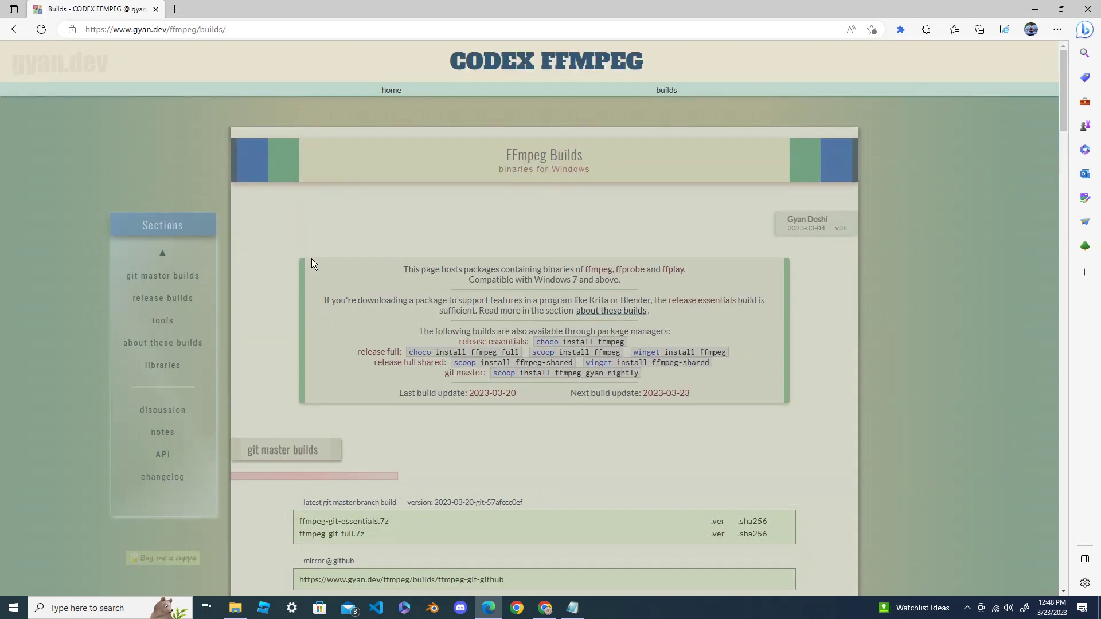
scroll(389, 277, down, 3)
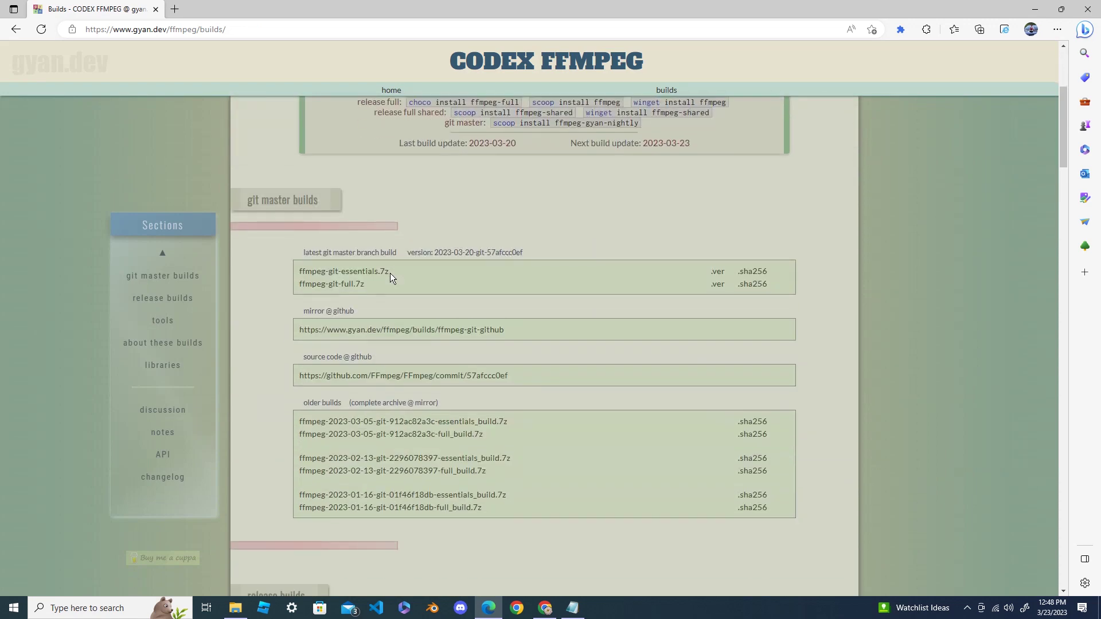
scroll(374, 304, down, 3)
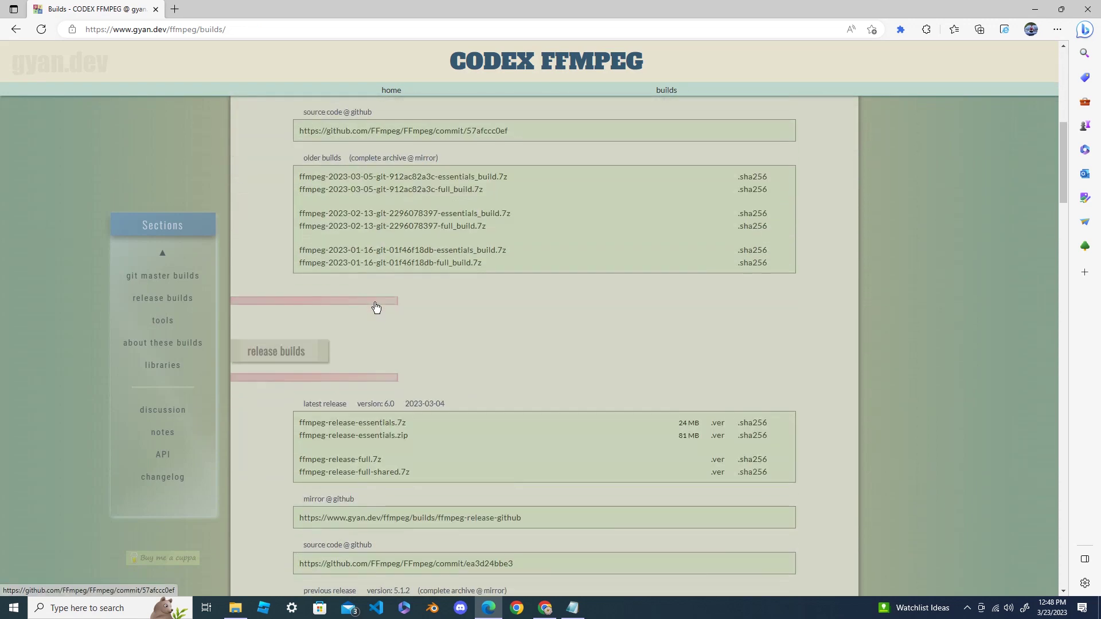
scroll(375, 308, down, 5)
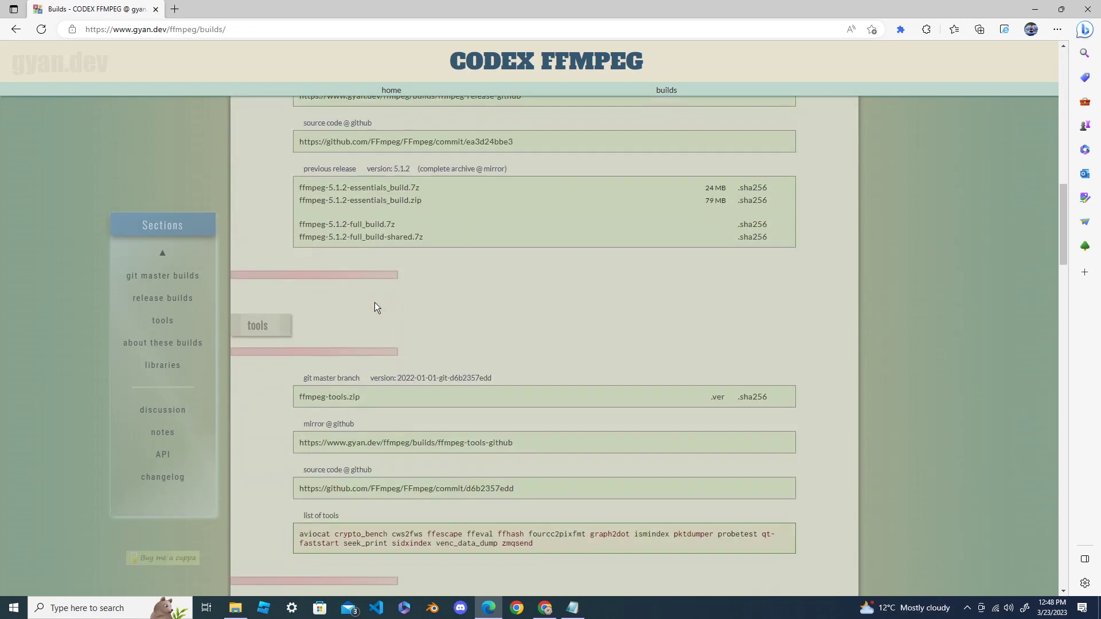
scroll(374, 307, down, 1)
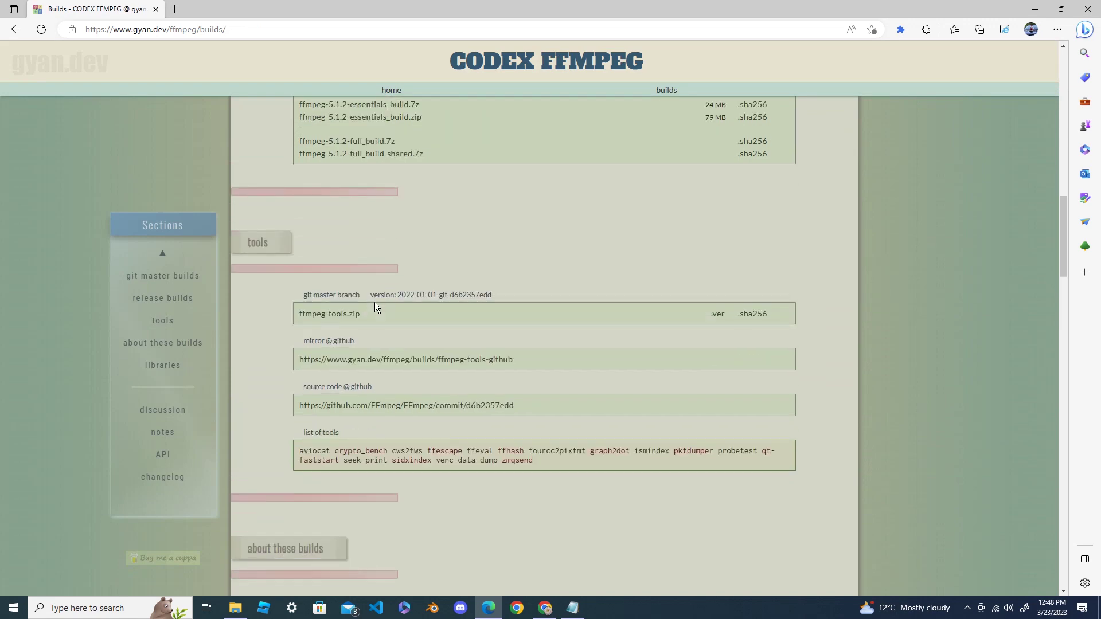
scroll(374, 308, up, 6)
scroll(374, 307, up, 1)
scroll(375, 308, up, 2)
scroll(375, 301, up, 2)
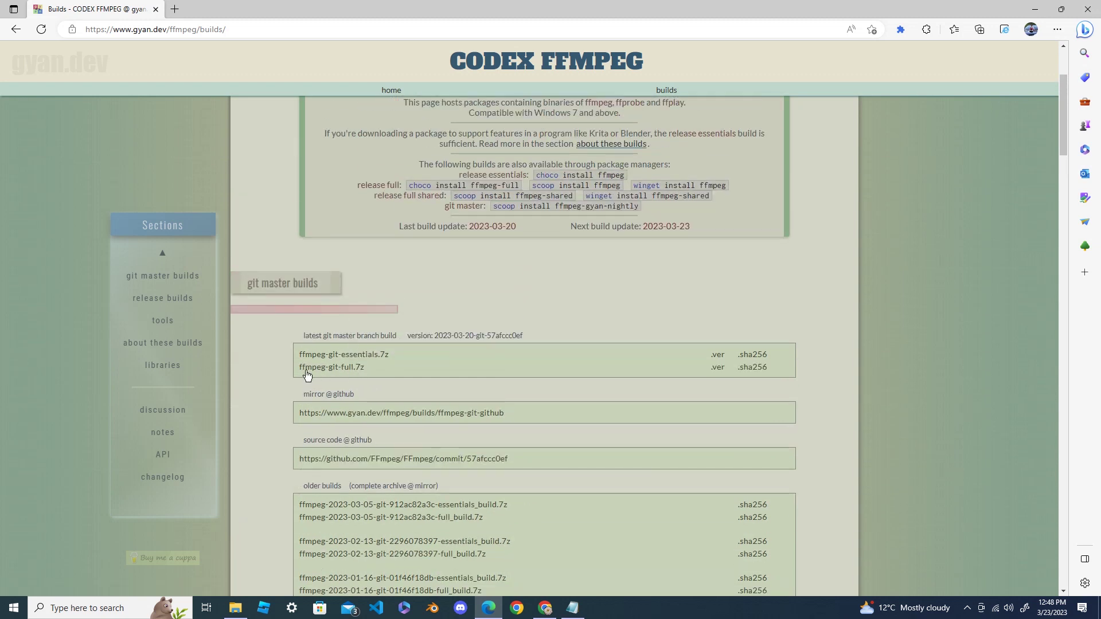
click(349, 371)
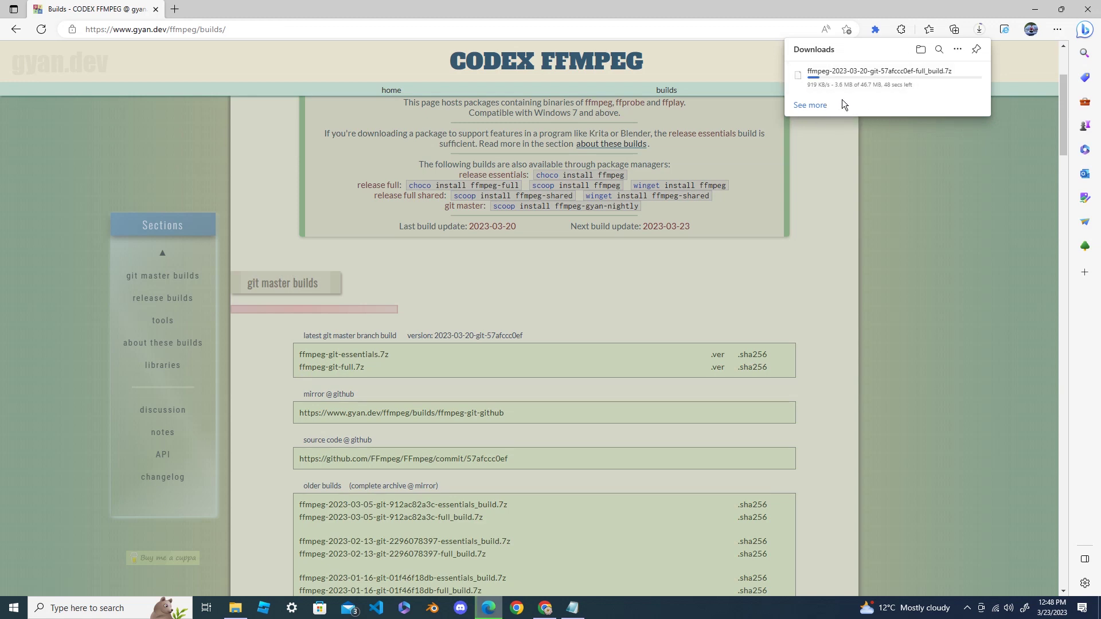
Look inside the downloaded archive's build and bin folders at the ffmpeg executable
click(818, 141)
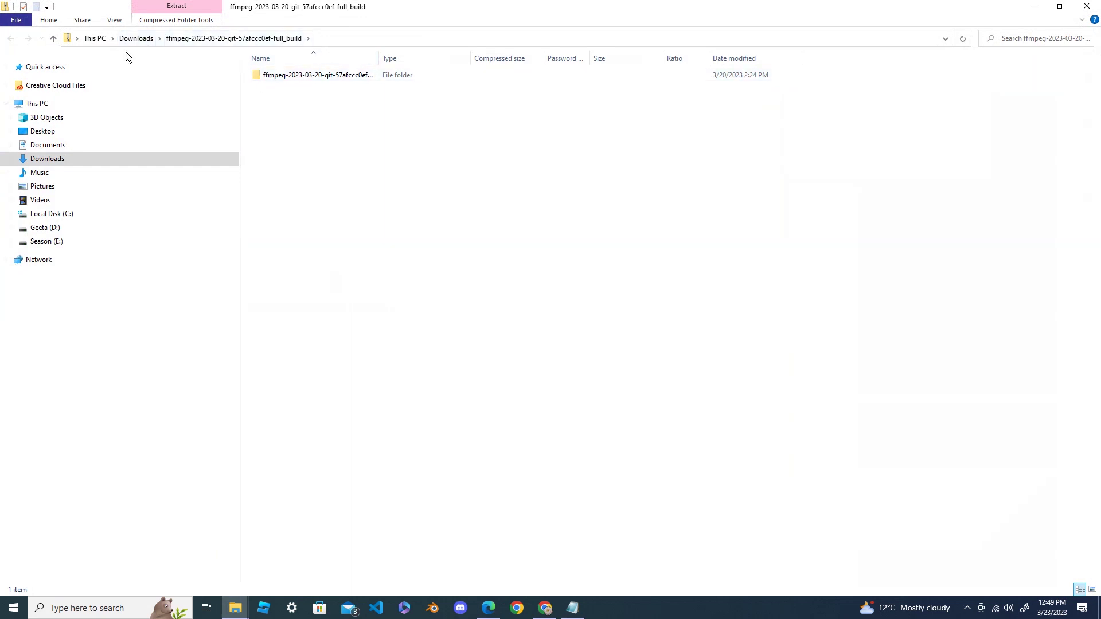
double_click(271, 76)
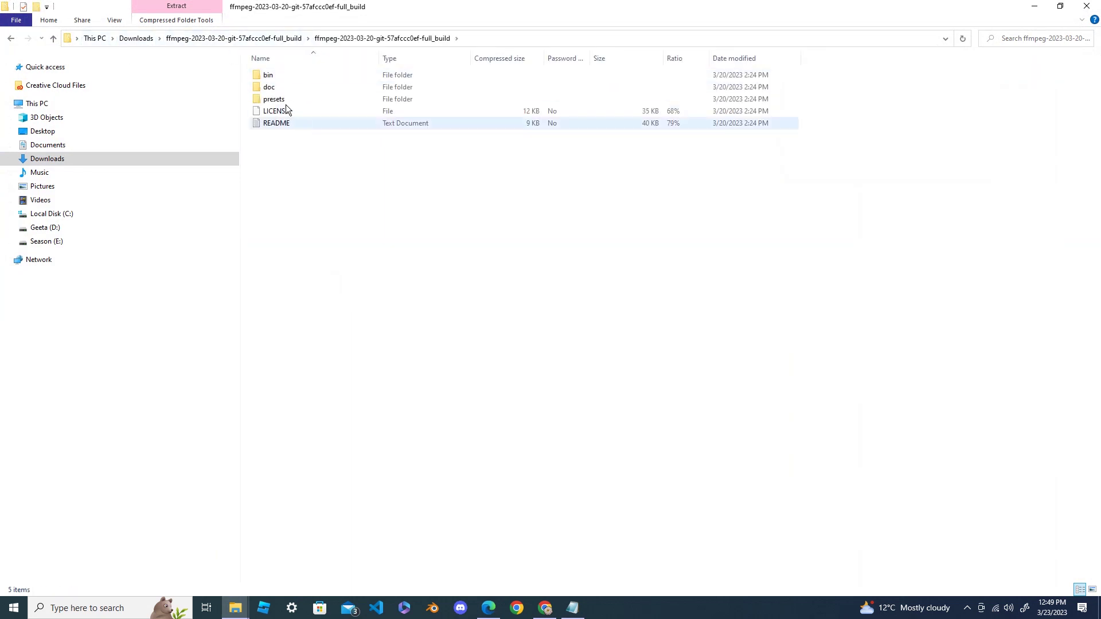
double_click(272, 77)
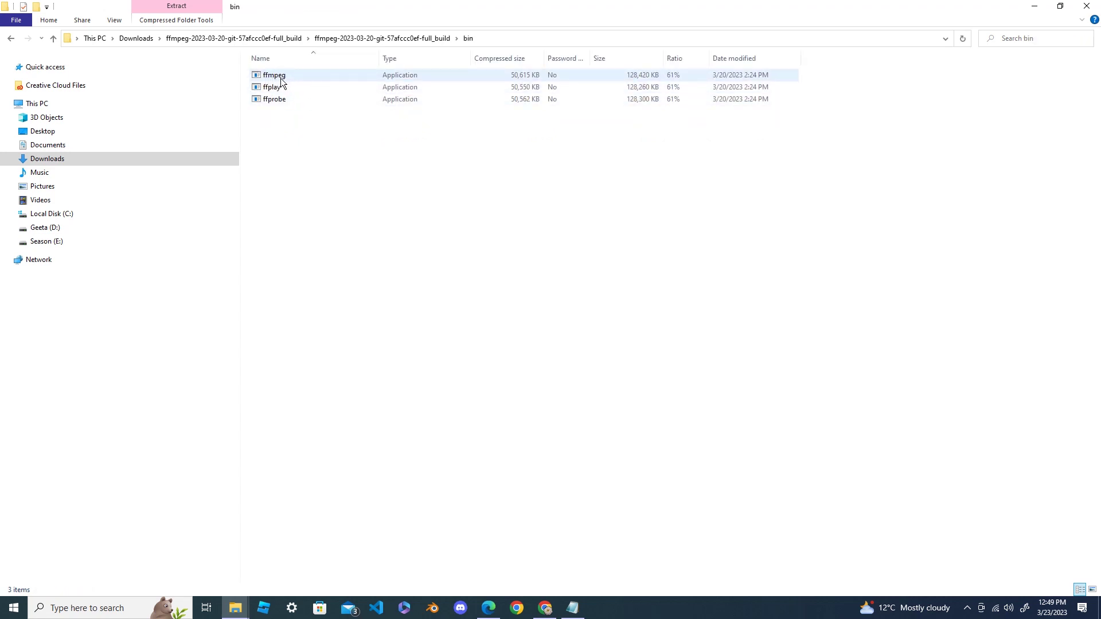
click(284, 79)
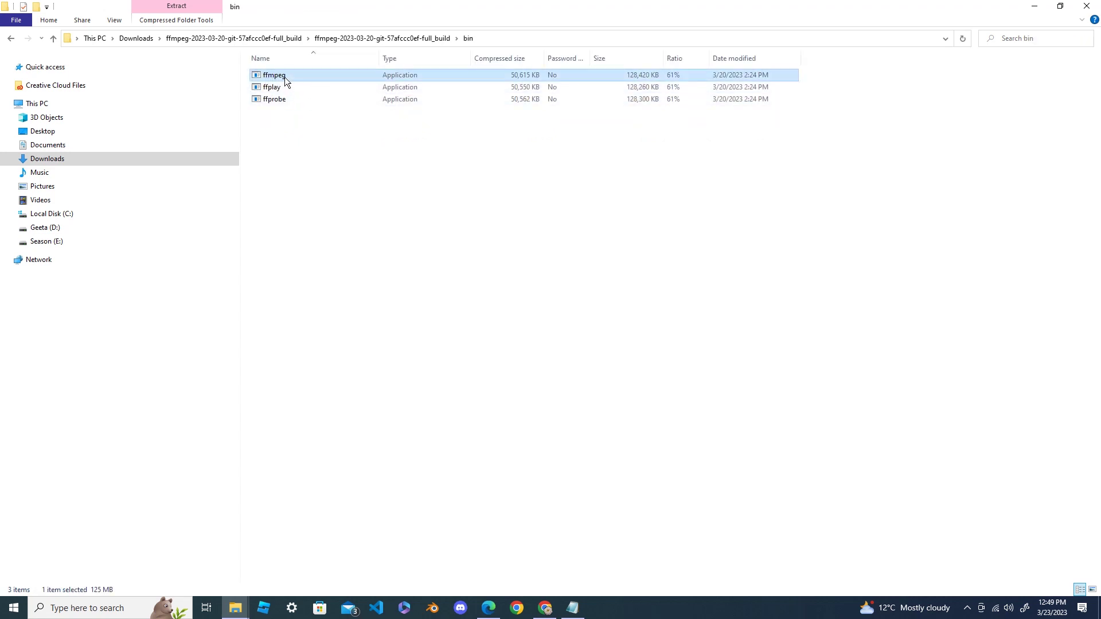
Extract the ffmpeg full_build zip with Extract All into Downloads
click(135, 38)
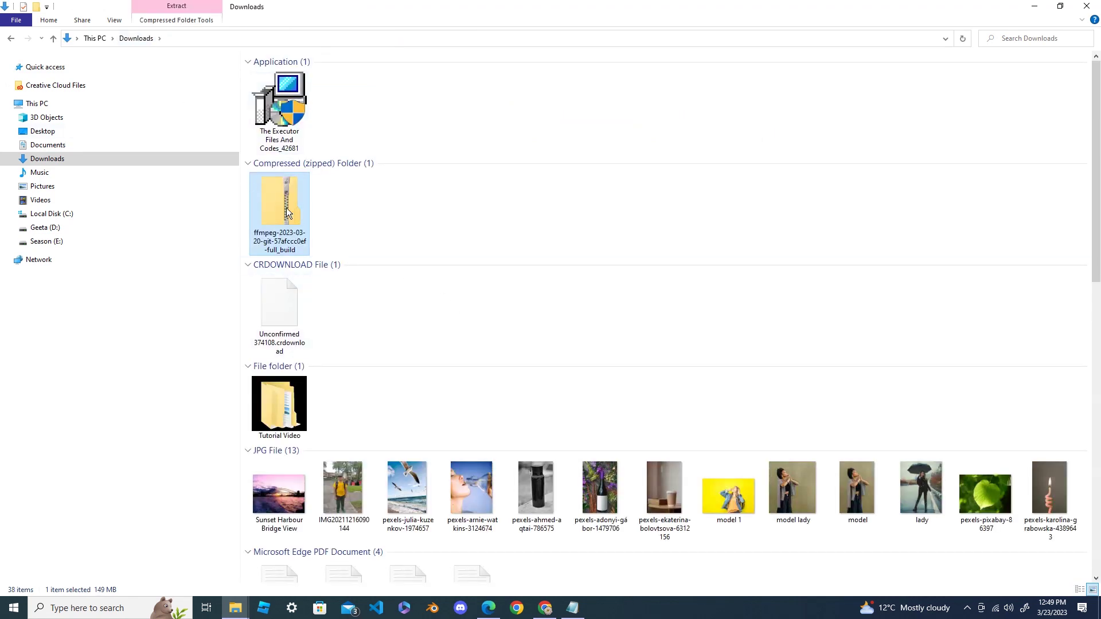
right_click(285, 201)
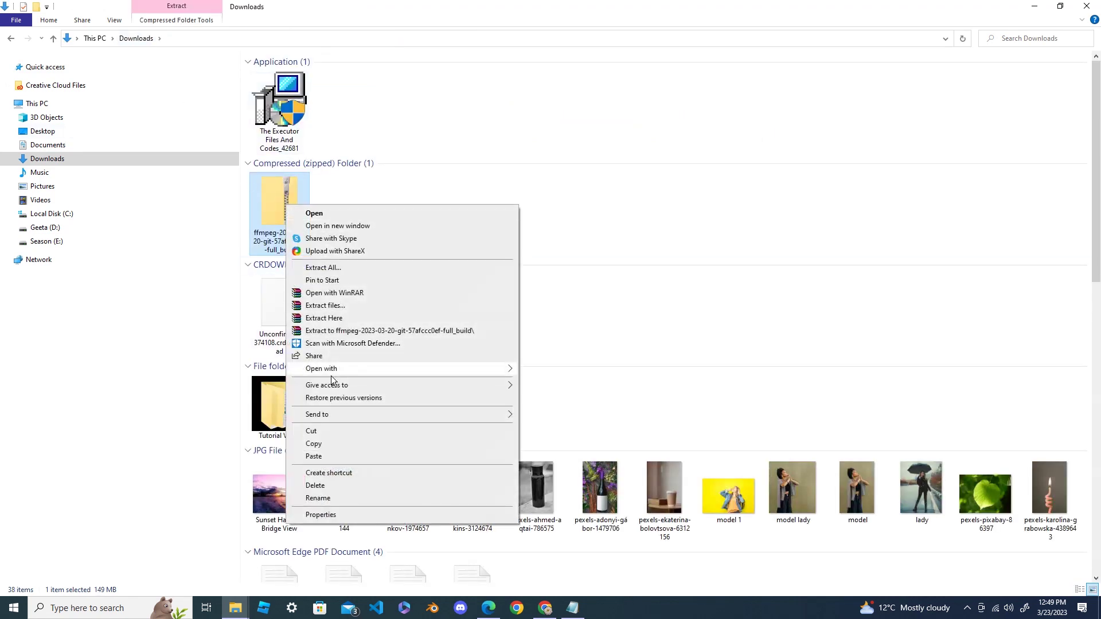
click(354, 318)
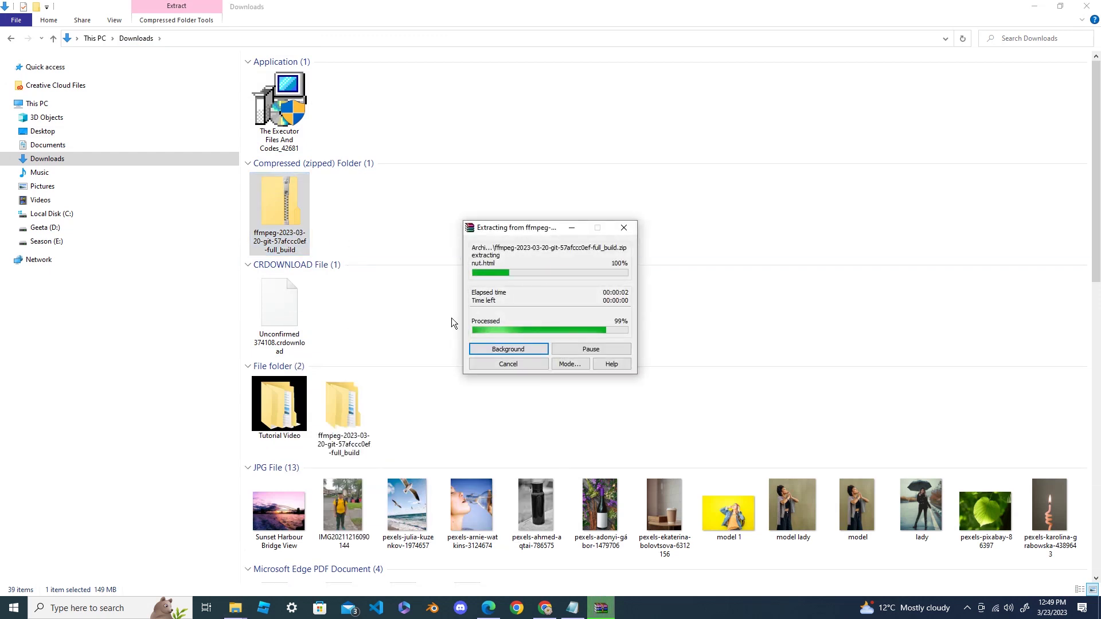
Rename the extracted build folder to 'ffmpeg' and check its bin, doc and presets contents
click(349, 406)
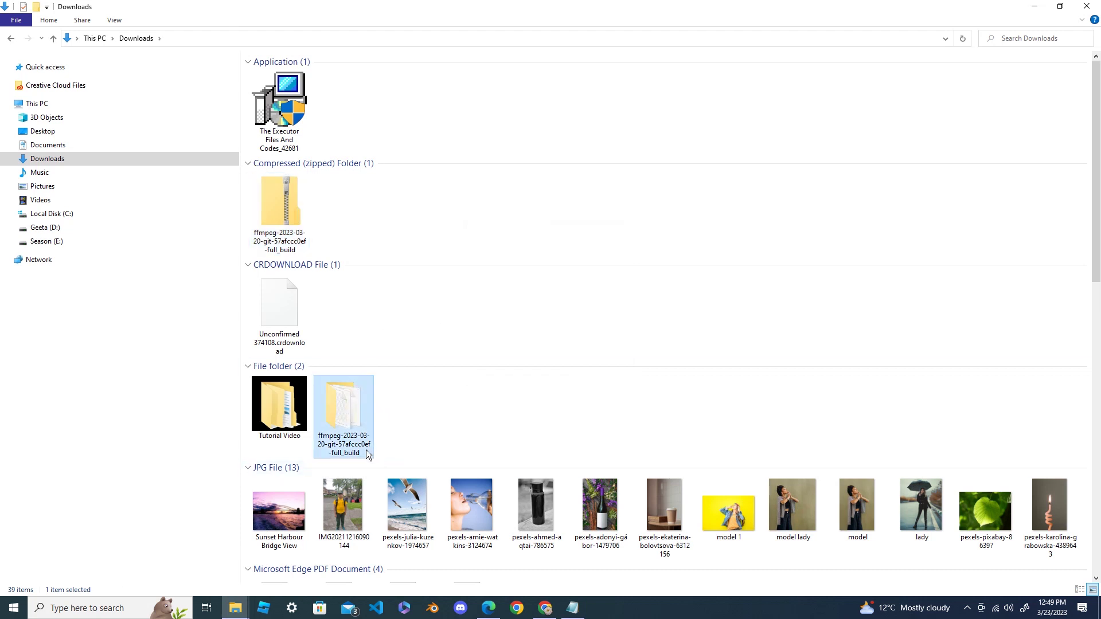
click(366, 450)
drag(342, 436, 366, 461)
key(Delete)
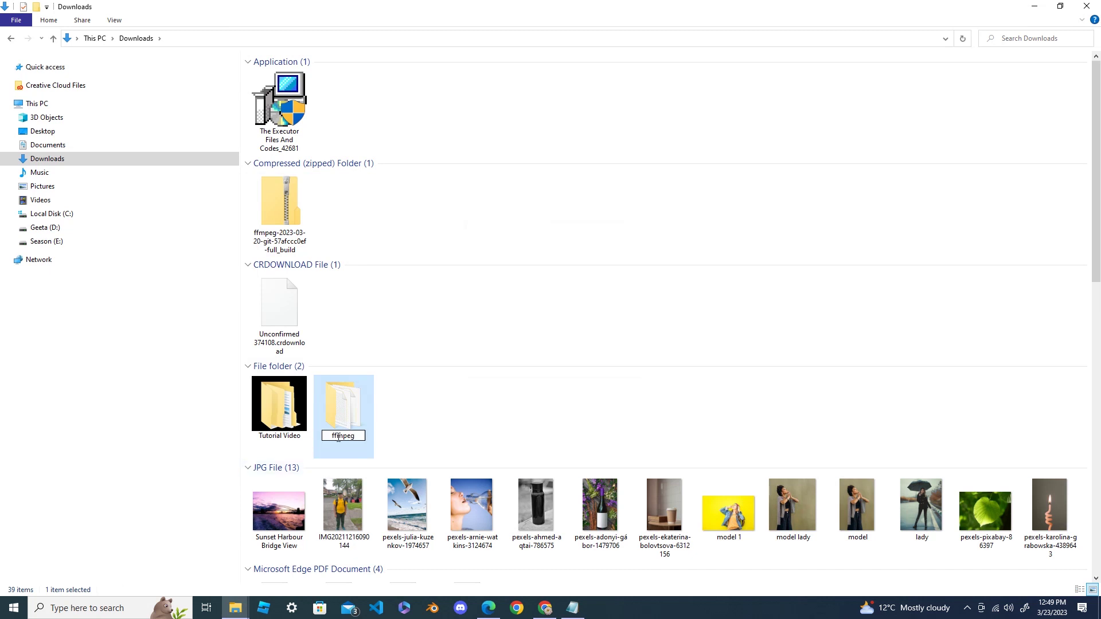
key(Return)
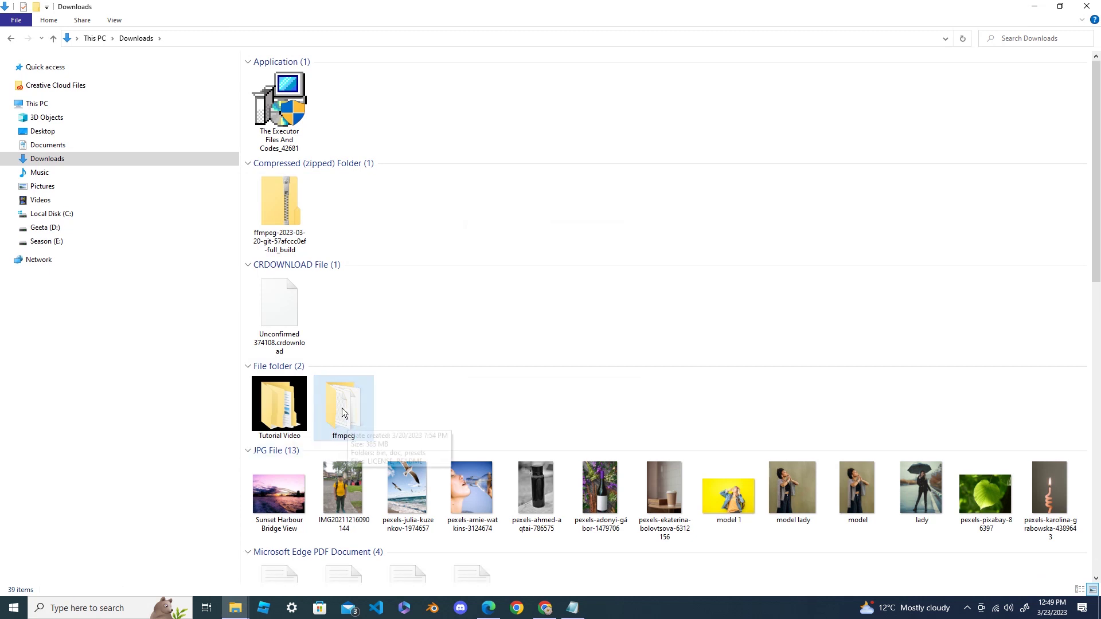
click(348, 434)
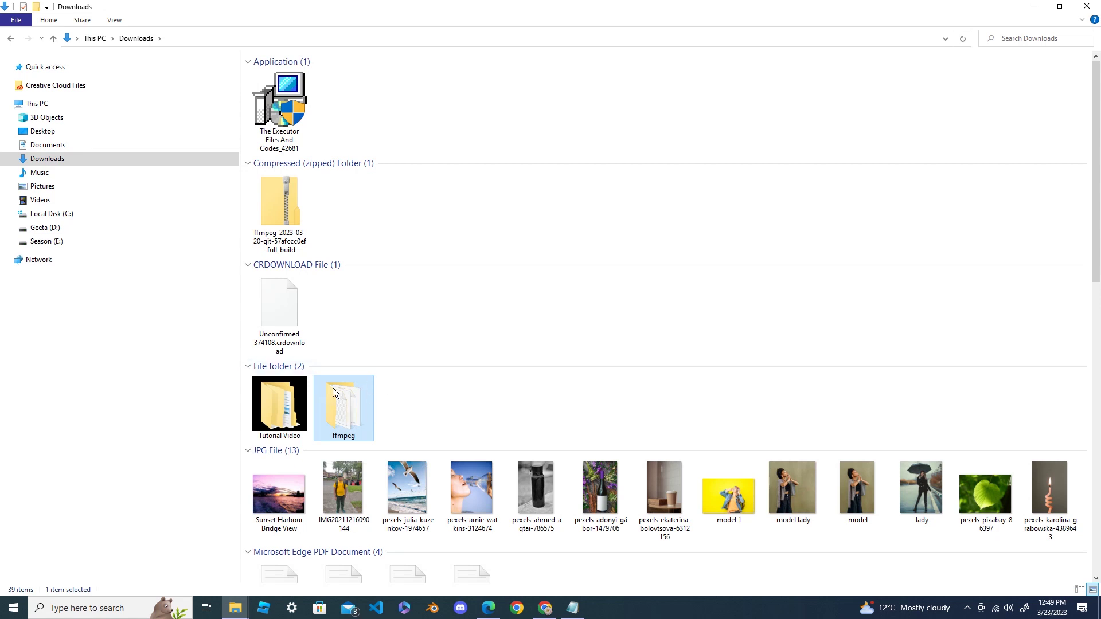
double_click(355, 409)
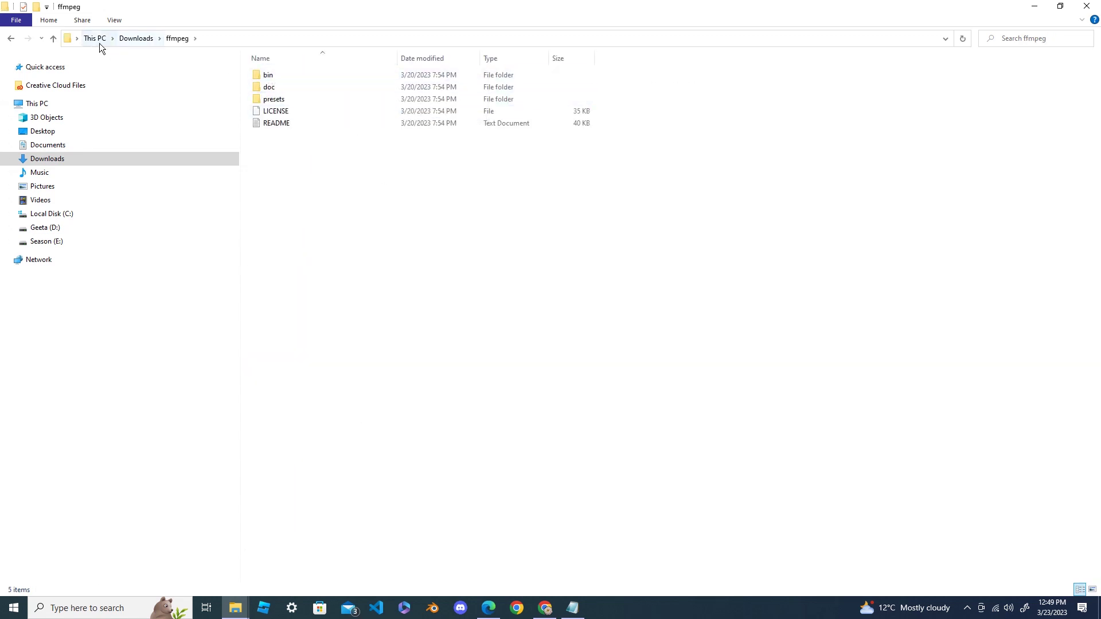
click(136, 39)
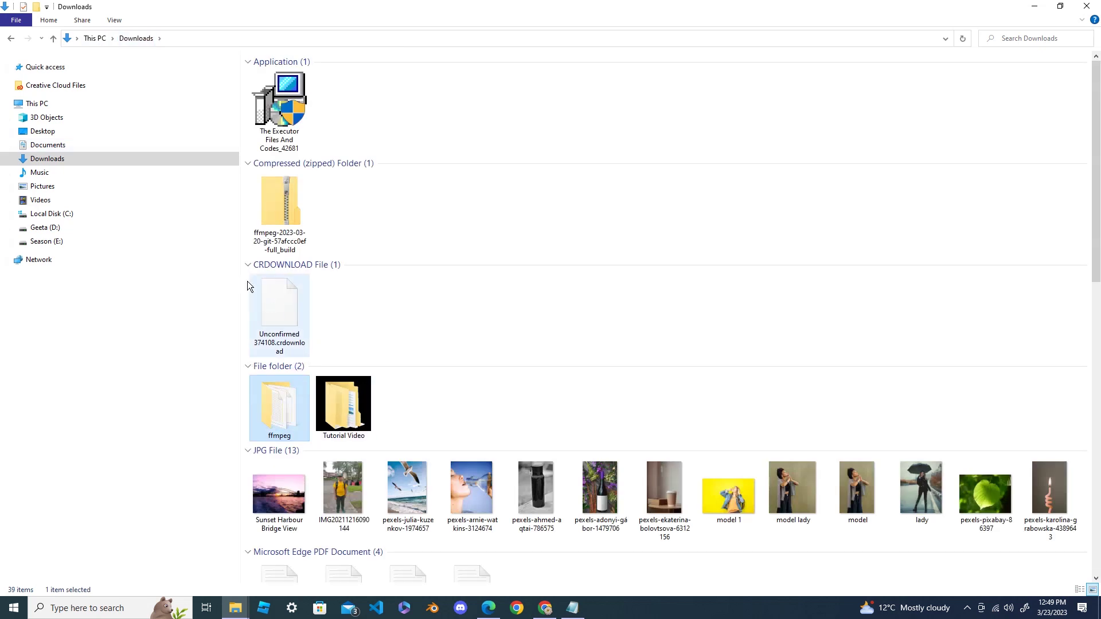
Browse to Documents\ShareX\Tools\ffmpeg\bin and locate ffmpeg.exe
click(48, 144)
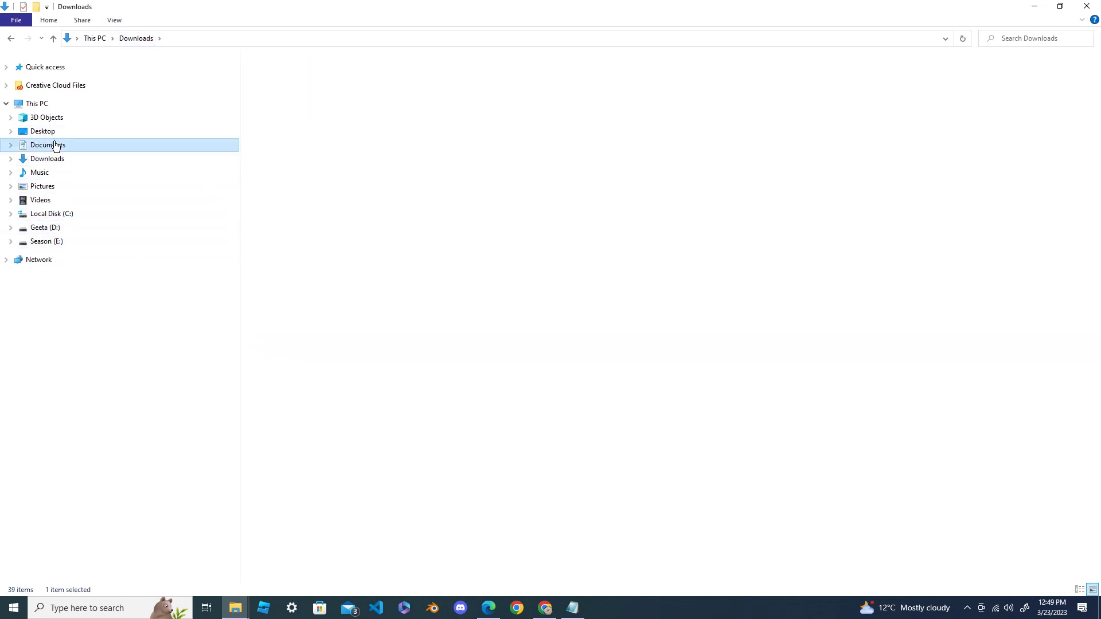
double_click(522, 86)
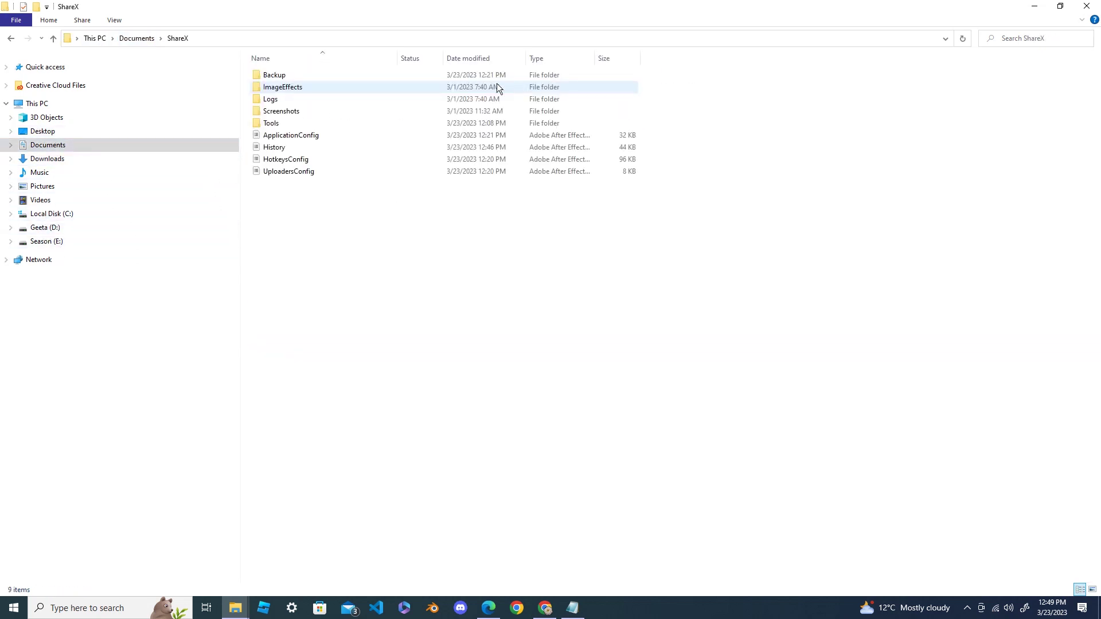
double_click(282, 123)
double_click(264, 78)
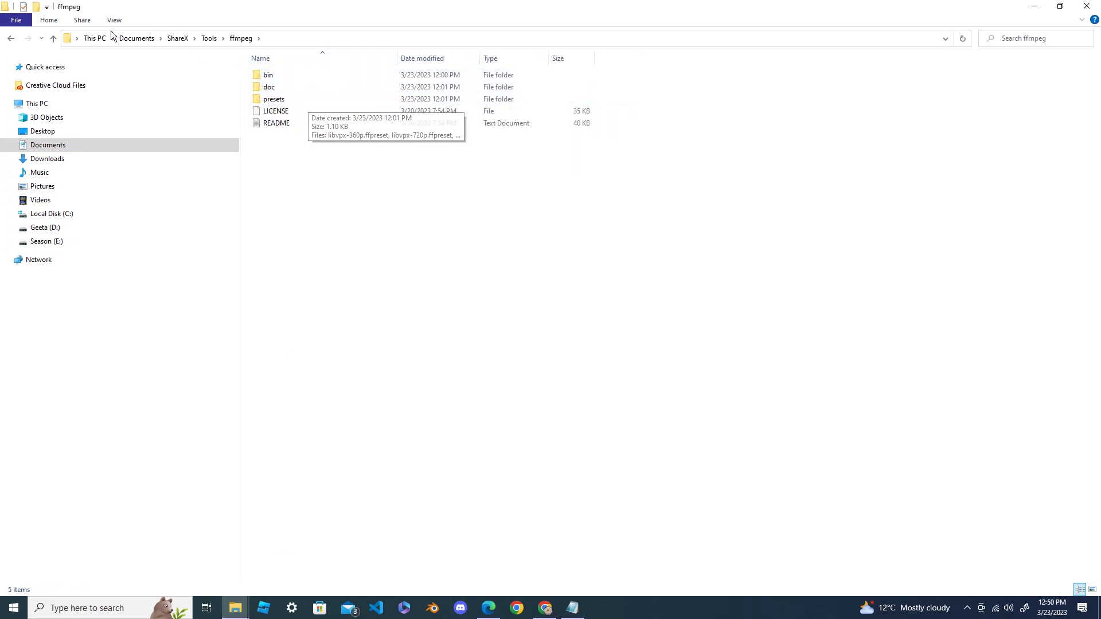
double_click(267, 76)
click(274, 78)
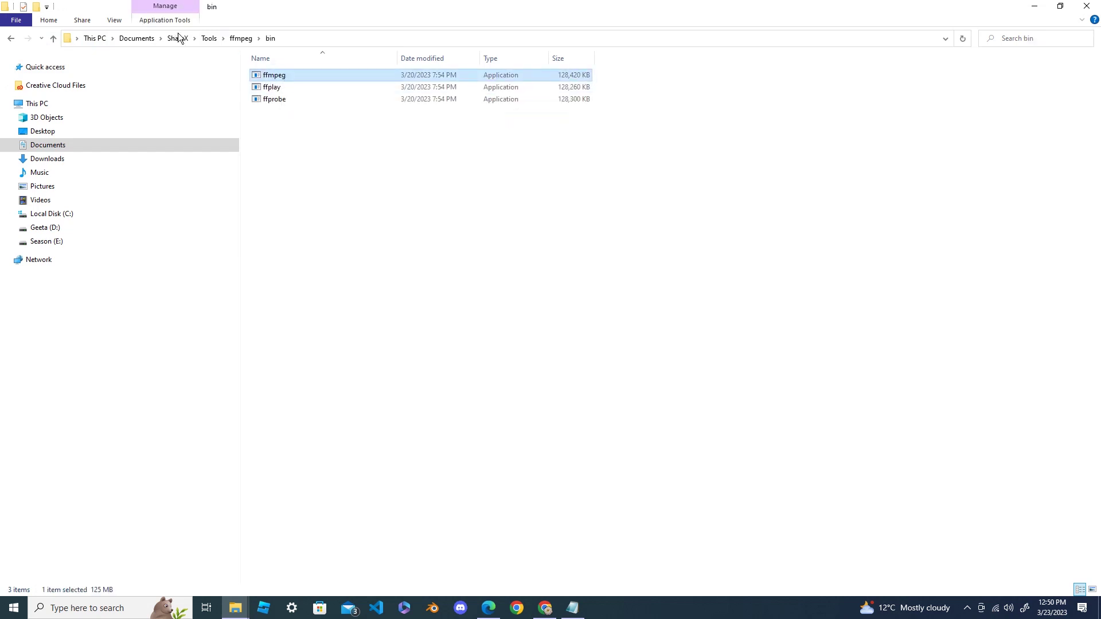
Return to the Tools folder, check its ffmpeg executable, and bring the Notepad agenda forward
click(209, 39)
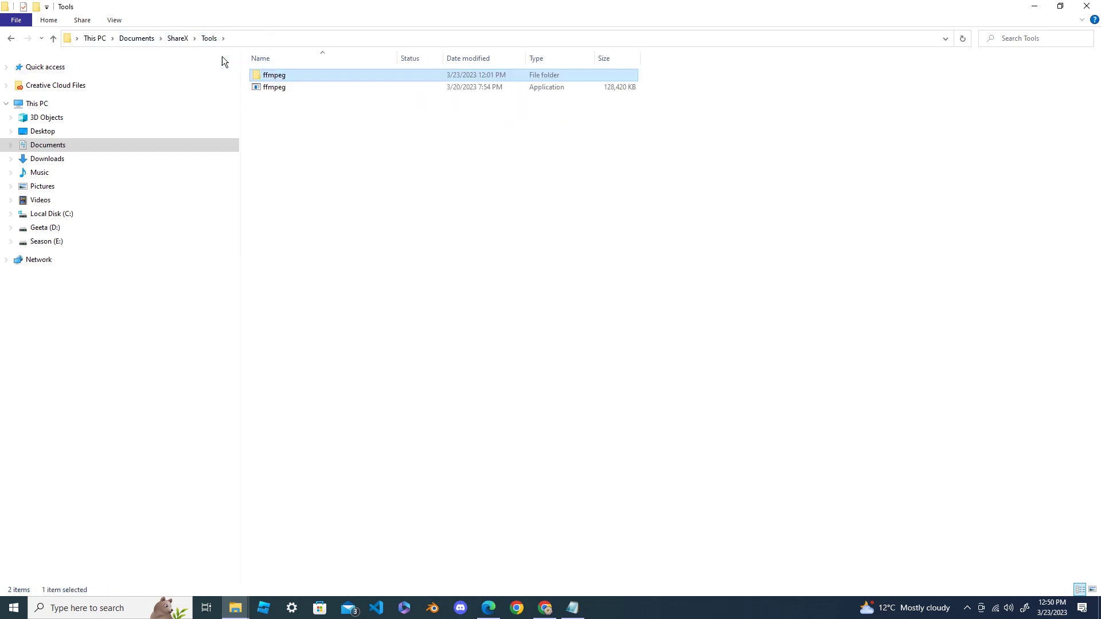
click(259, 88)
click(296, 131)
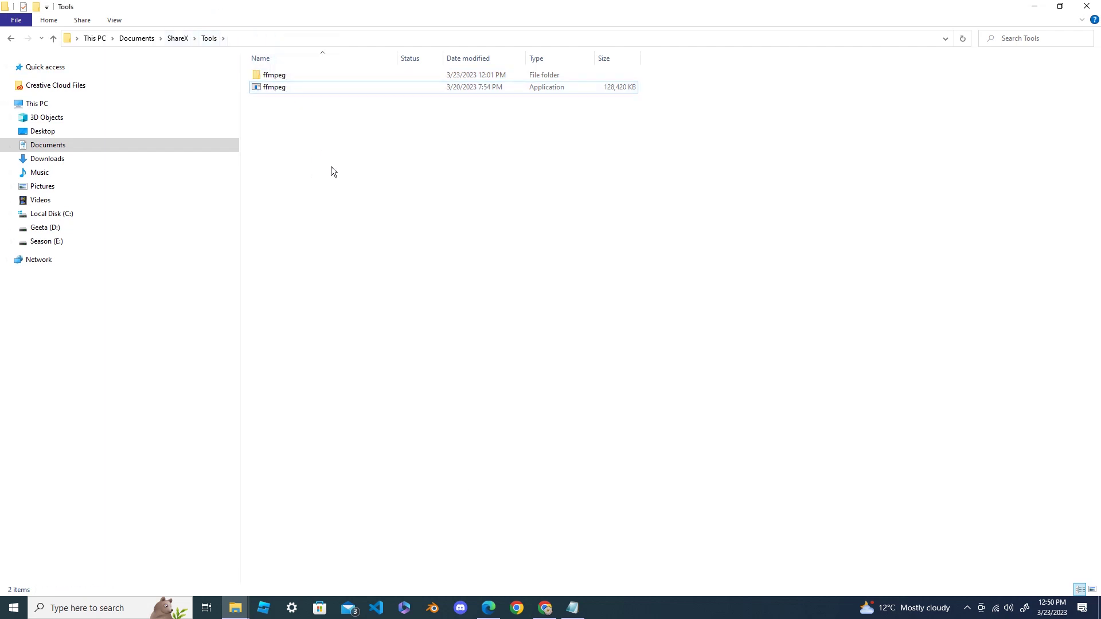
click(572, 607)
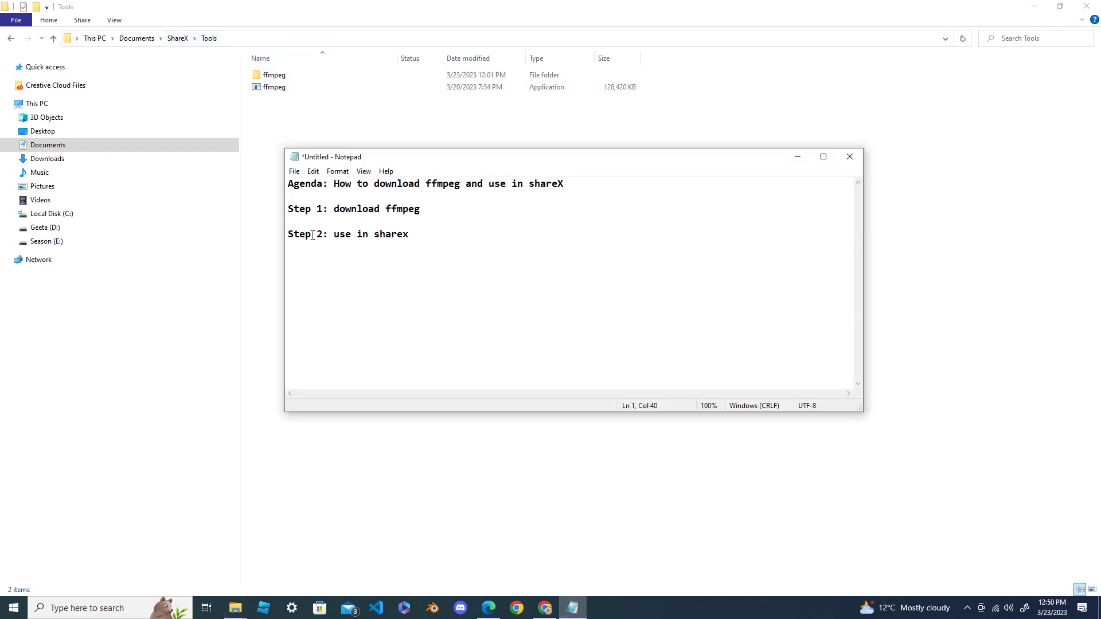
Highlight the 'use in sharex' agenda step, minimize Notepad, and show the hidden tray icons
drag(335, 234, 411, 234)
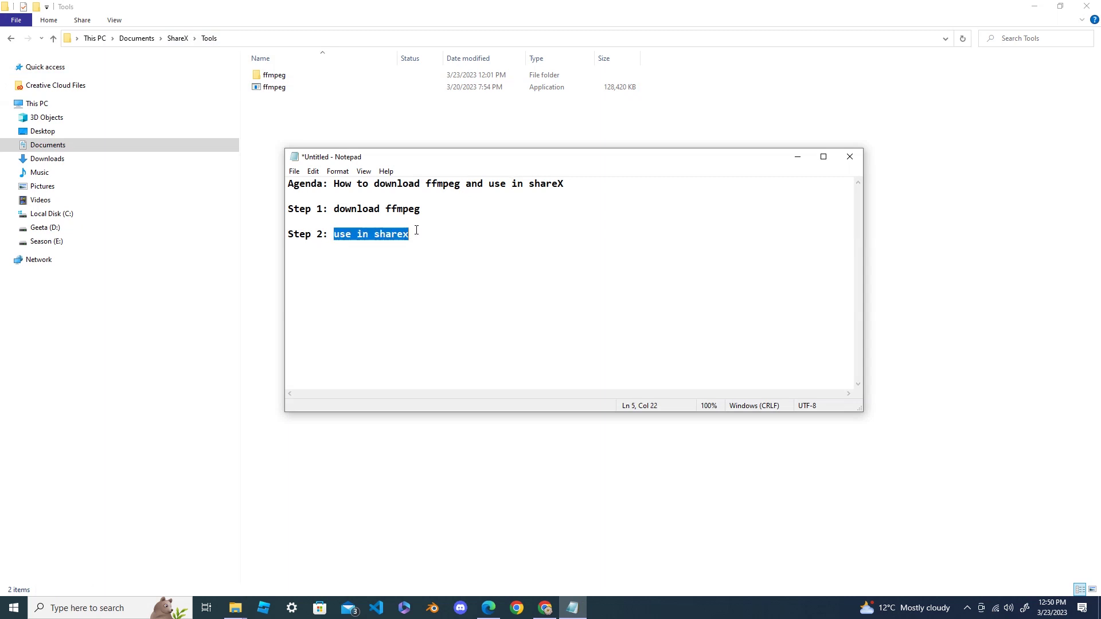
click(797, 158)
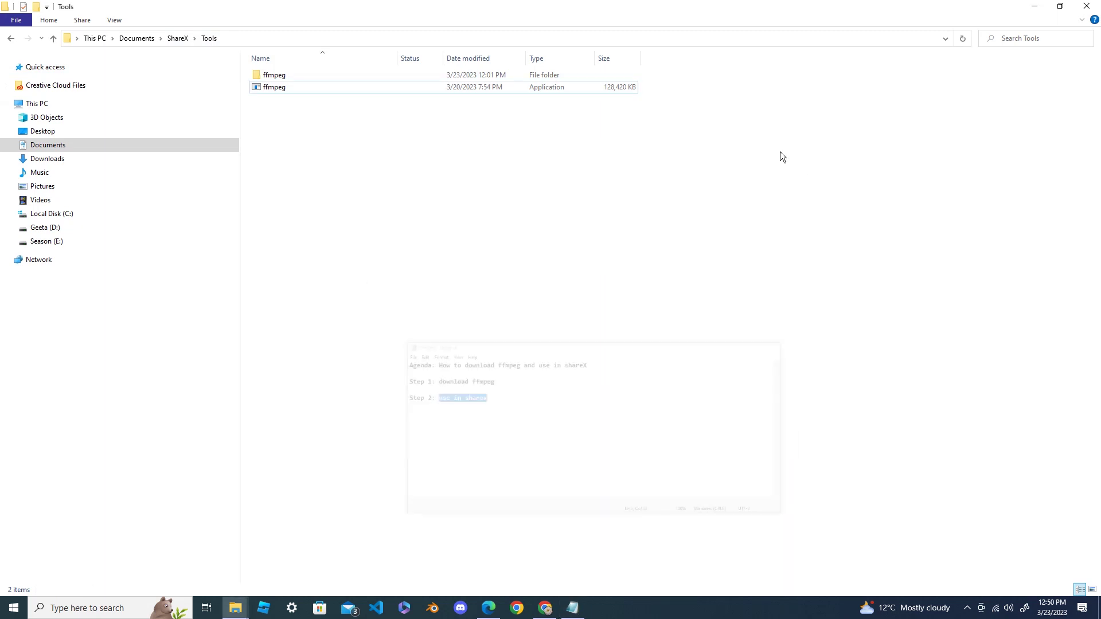
click(967, 607)
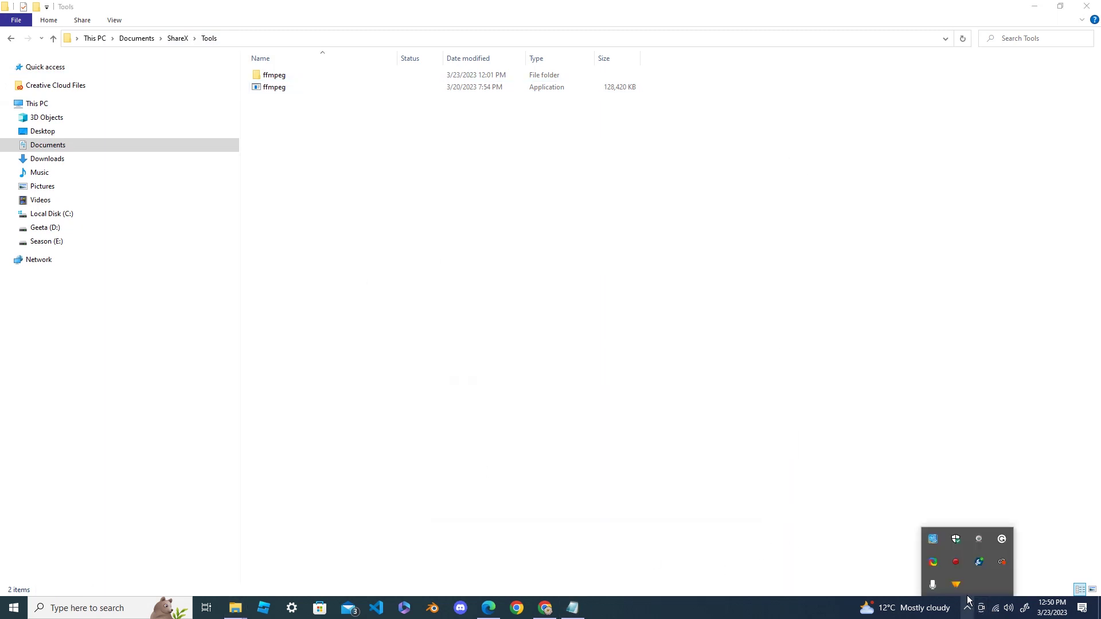
Review ShareX's screen recording options, which use the ShareX\Tools\ffmpeg.exe path, and close them
right_click(935, 562)
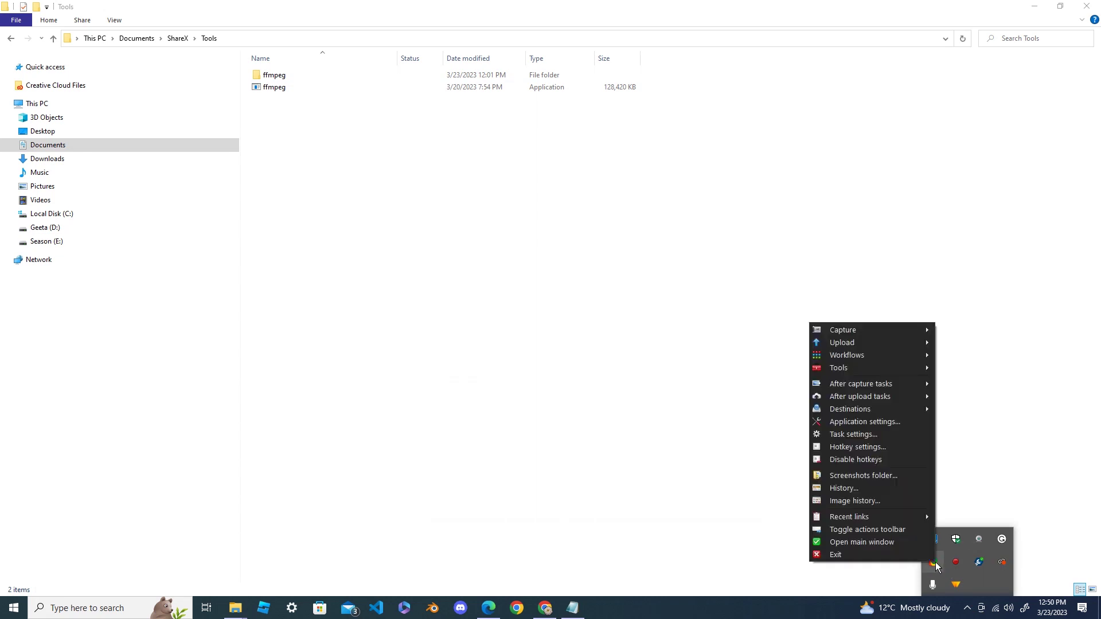
click(859, 436)
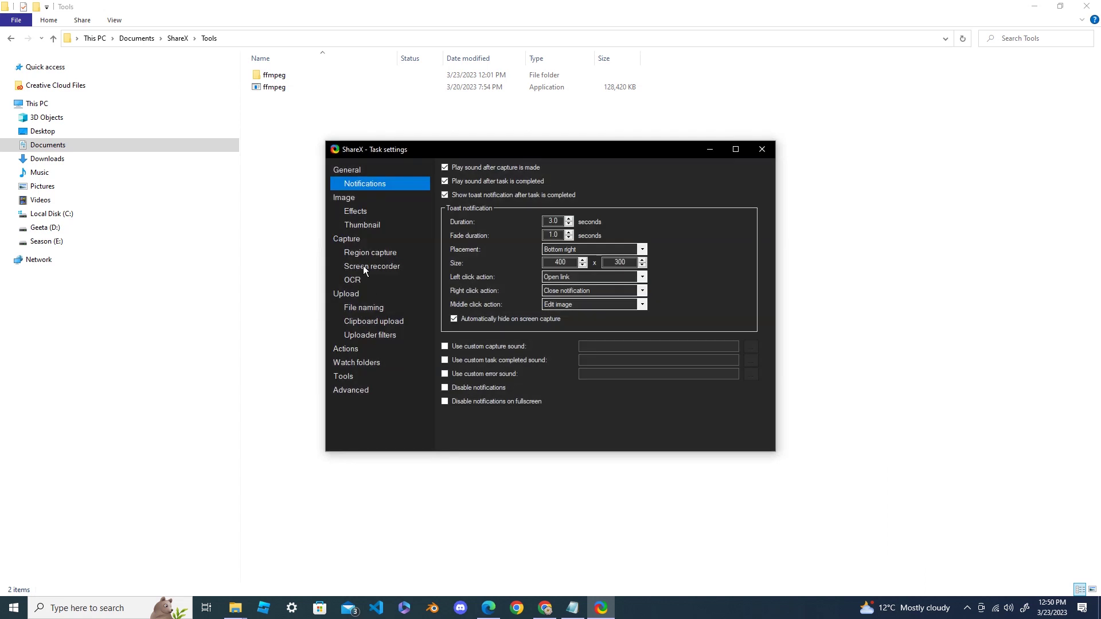
click(363, 266)
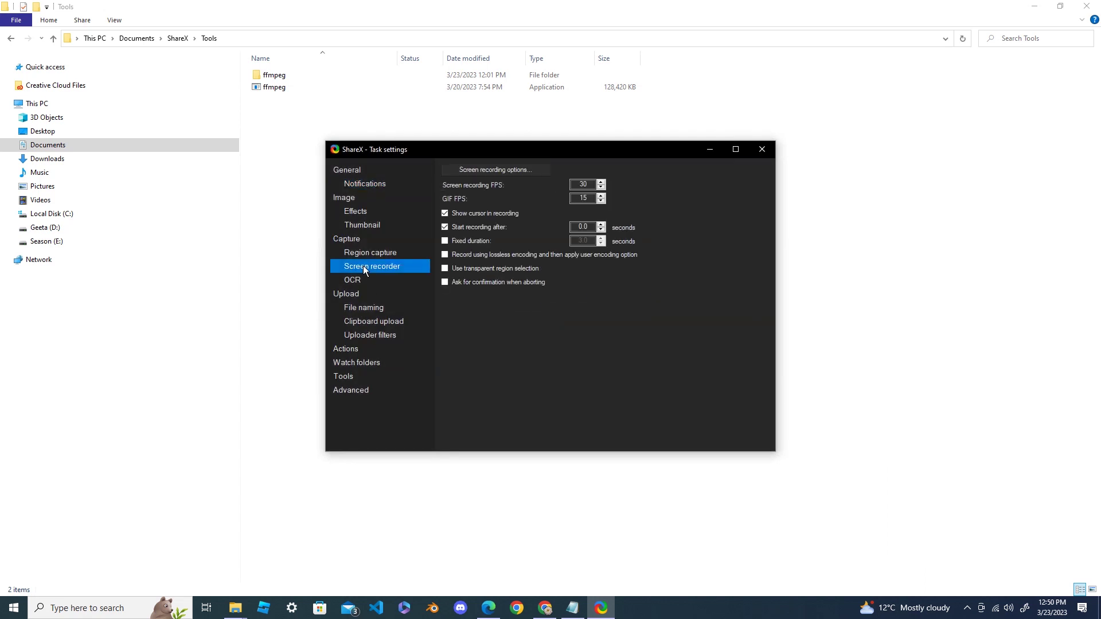
click(466, 172)
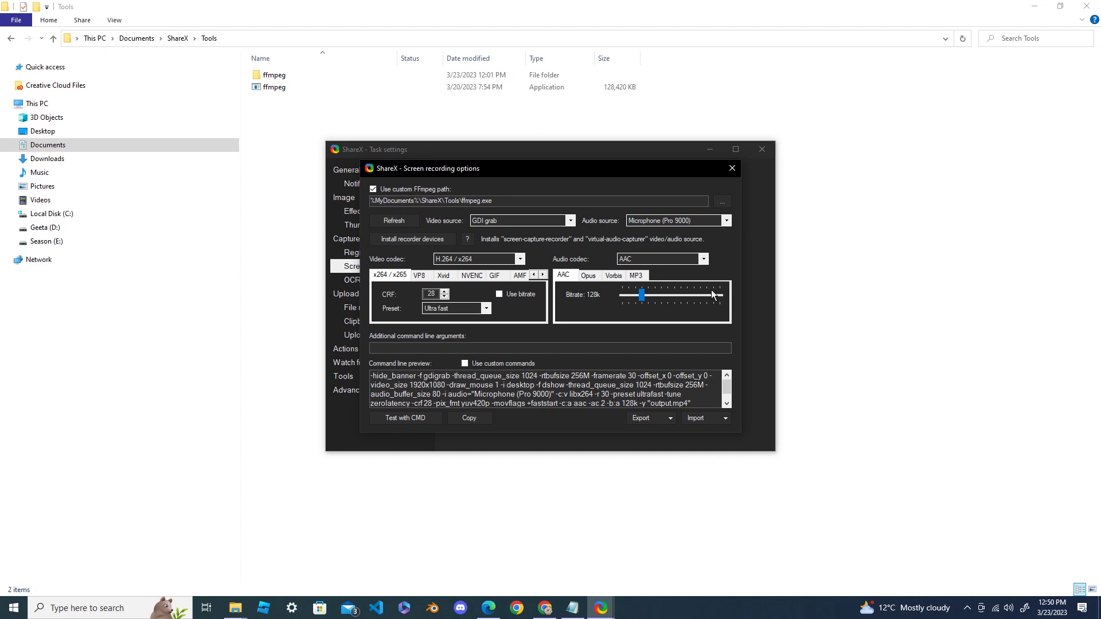
click(731, 168)
click(761, 149)
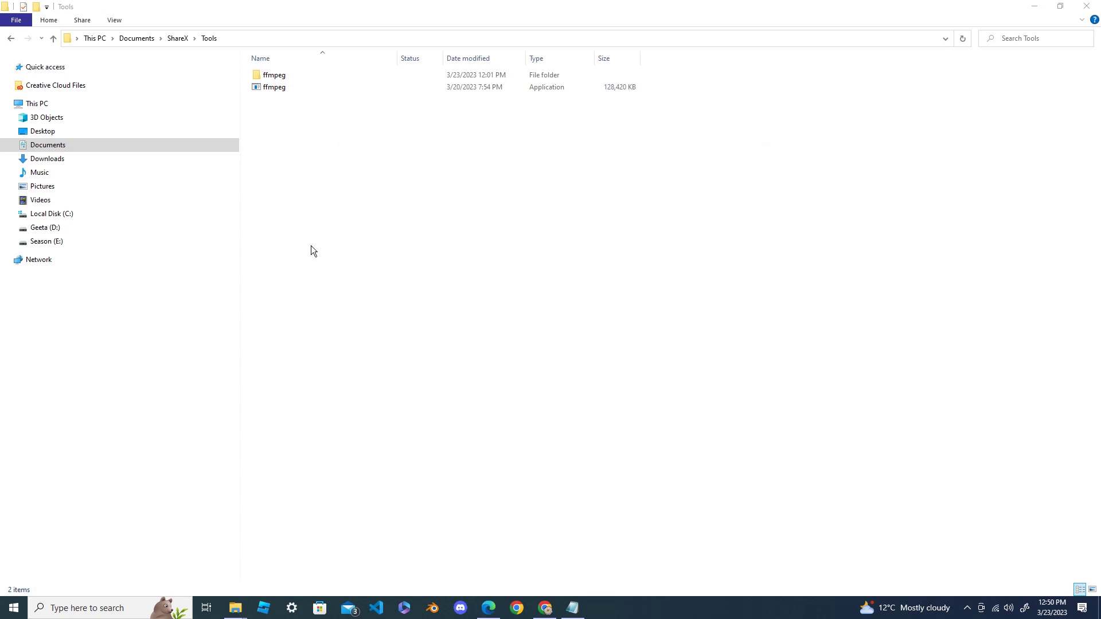